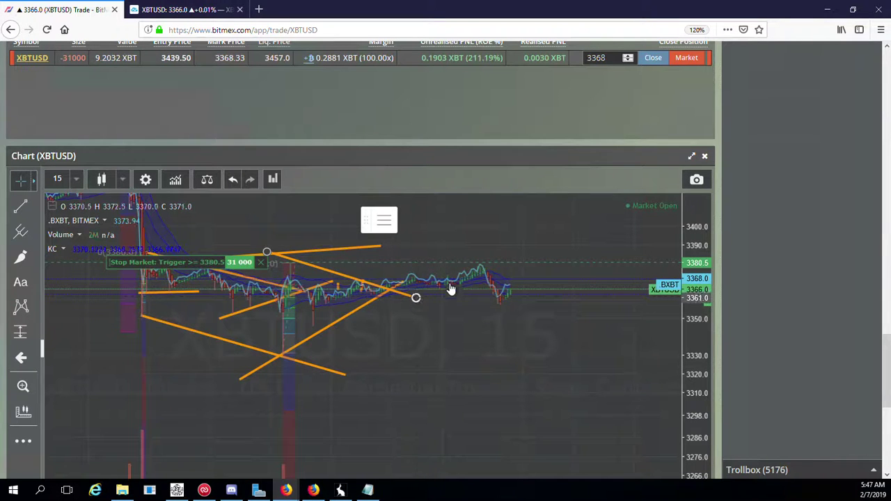
Reposition both endpoints of the descending upper trend line so it runs nearly level along the highs around 3380, ending above the latest peak
drag(416, 298, 505, 260)
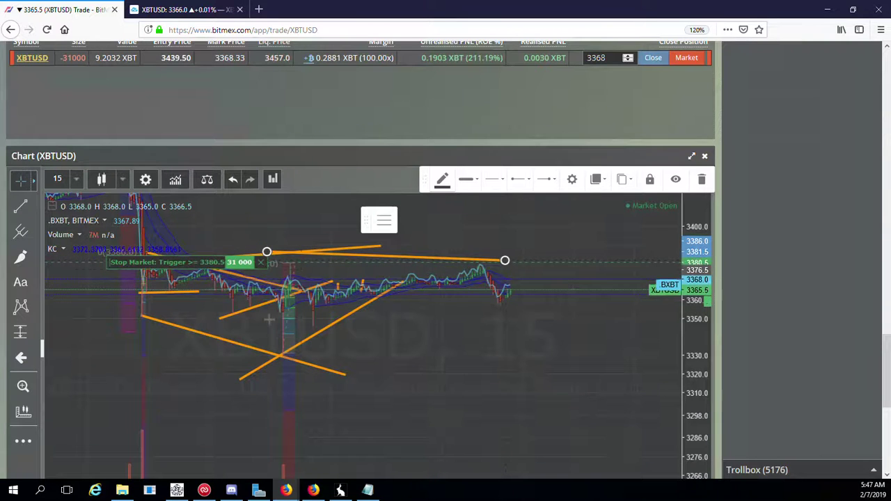
drag(429, 410, 560, 392)
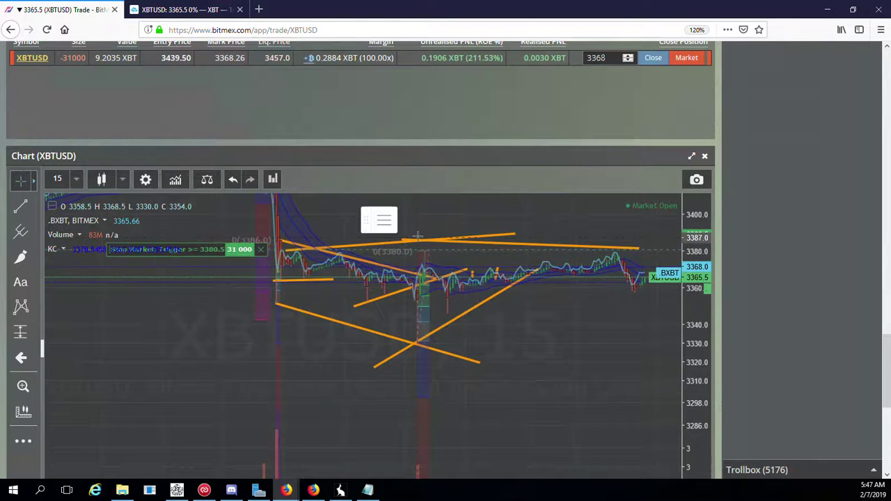
mouse_move(336, 255)
mouse_down()
mouse_move(319, 245)
mouse_move(277, 249)
mouse_up()
click(540, 388)
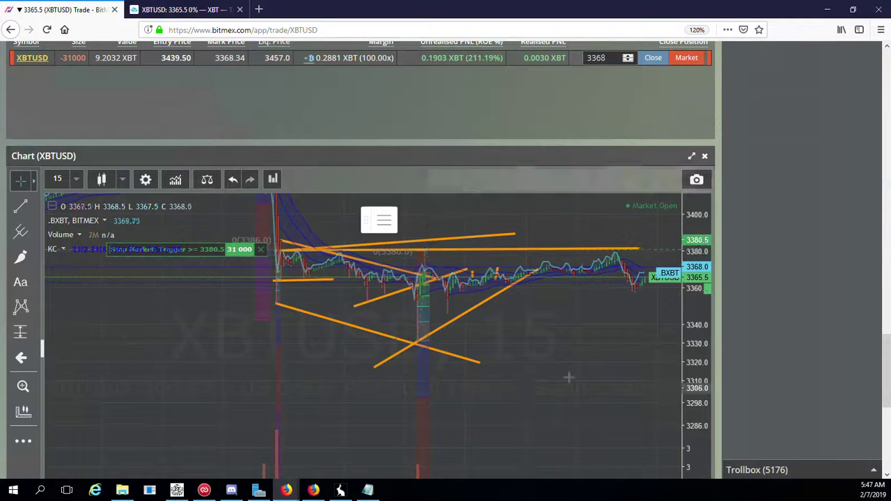
drag(493, 375, 462, 364)
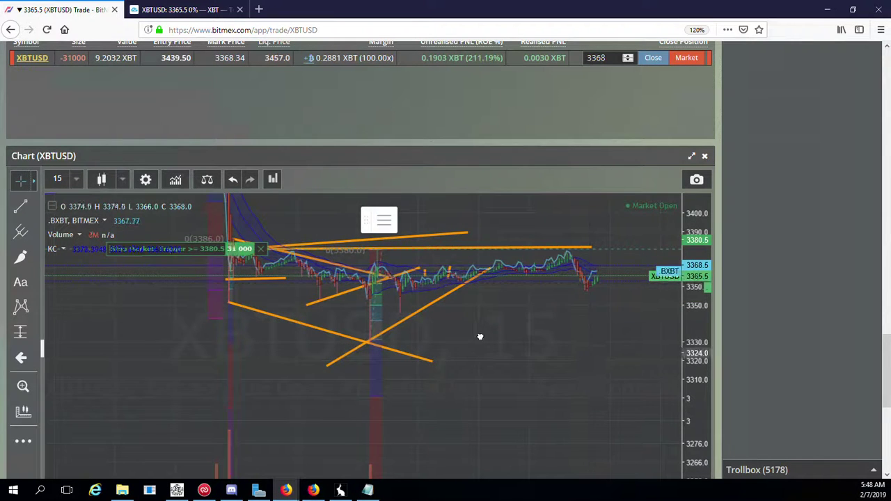
drag(480, 337, 453, 336)
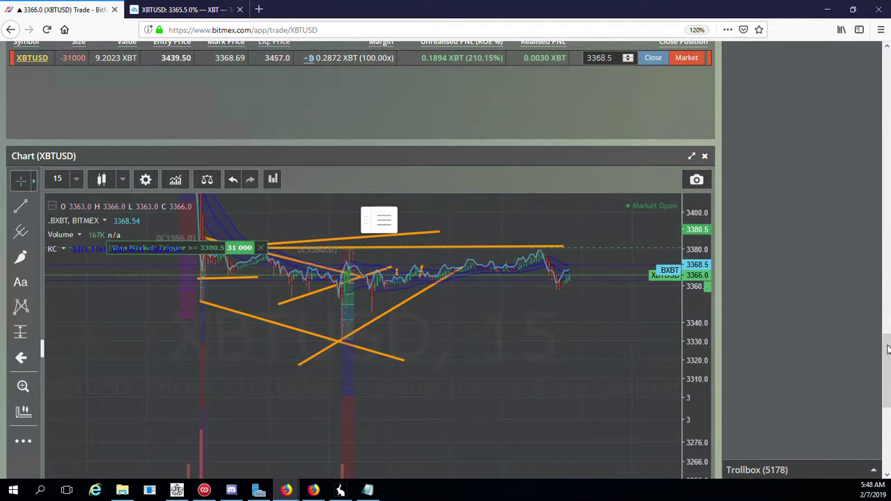
Examine the XBTUSD order book's bid and ask sizes at each price level, along with the recent trades and untriggered stop order
scroll(887, 349, up, 2)
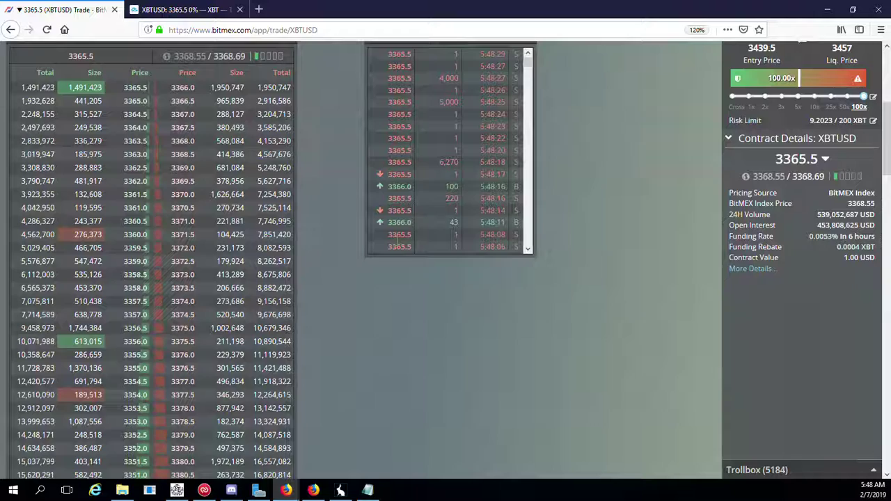
scroll(397, 241, up, 1)
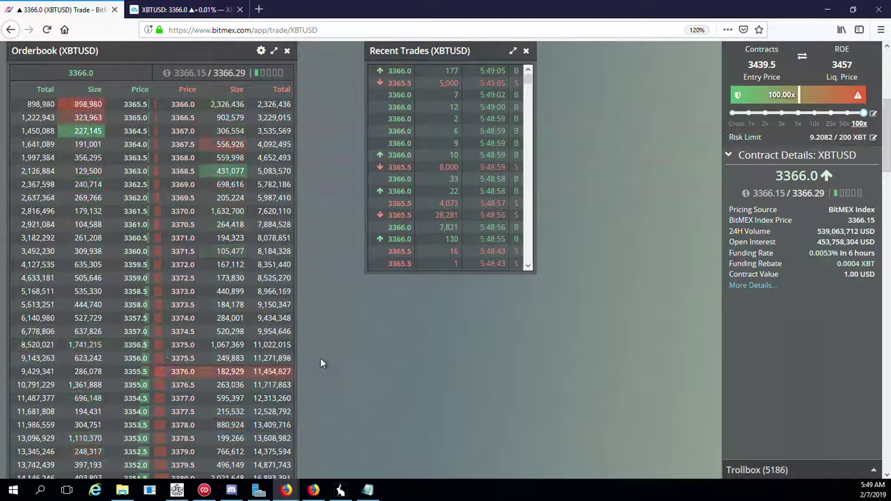
scroll(320, 363, down, 2)
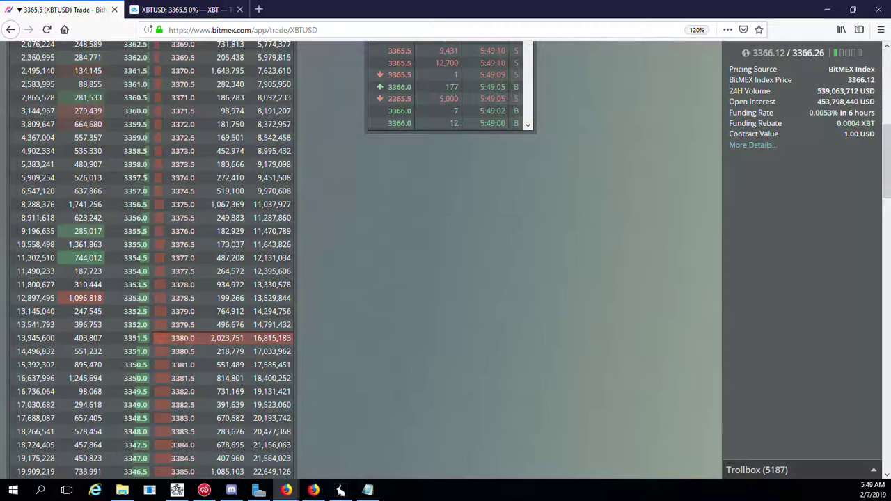
scroll(339, 333, up, 5)
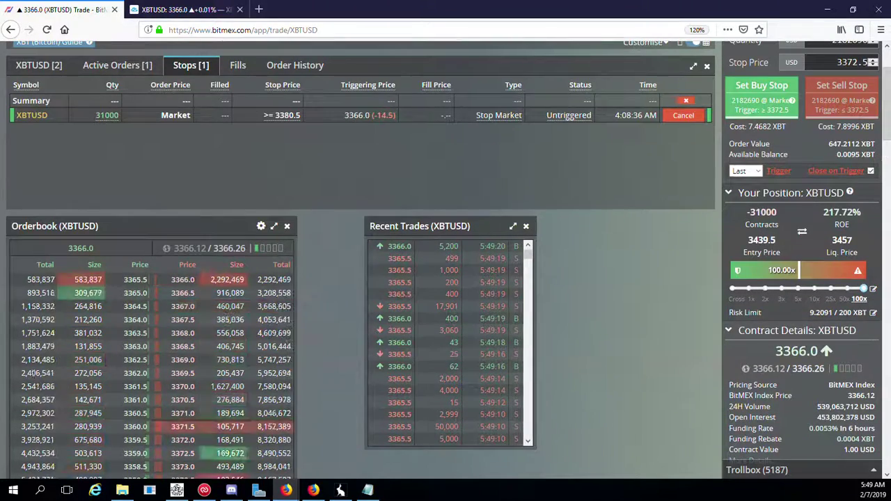
scroll(360, 346, down, 3)
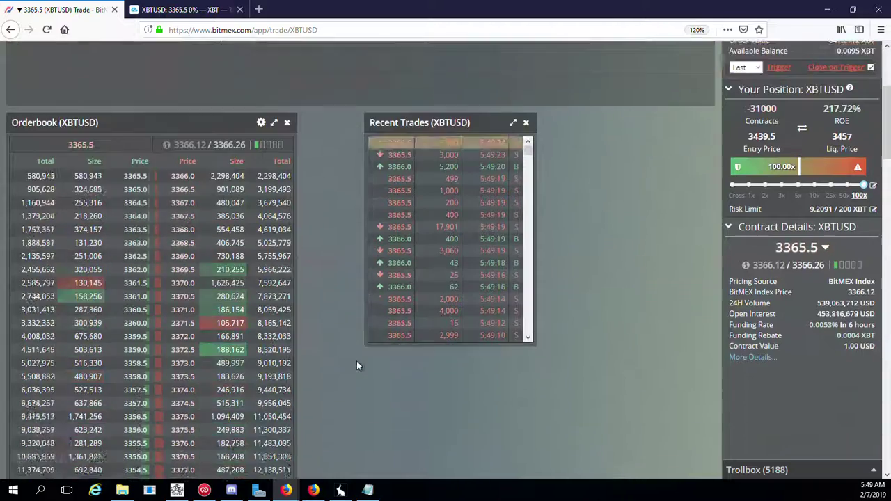
scroll(357, 362, down, 5)
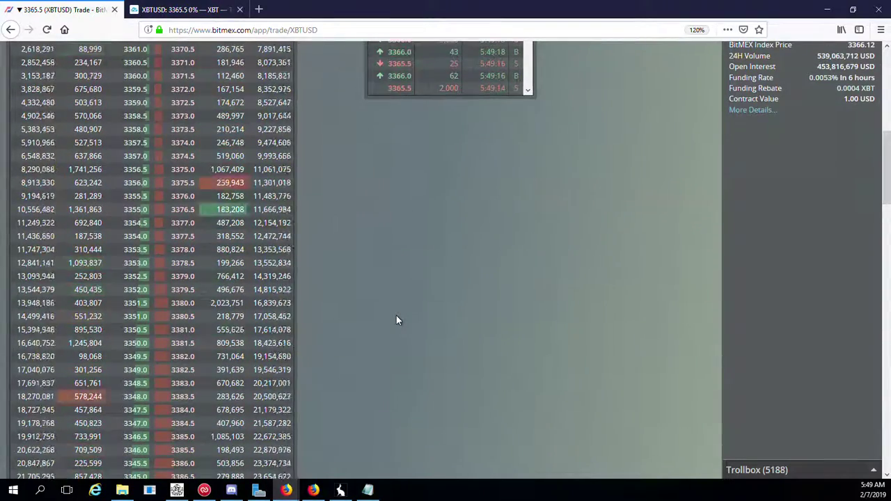
scroll(396, 320, up, 3)
scroll(572, 339, up, 4)
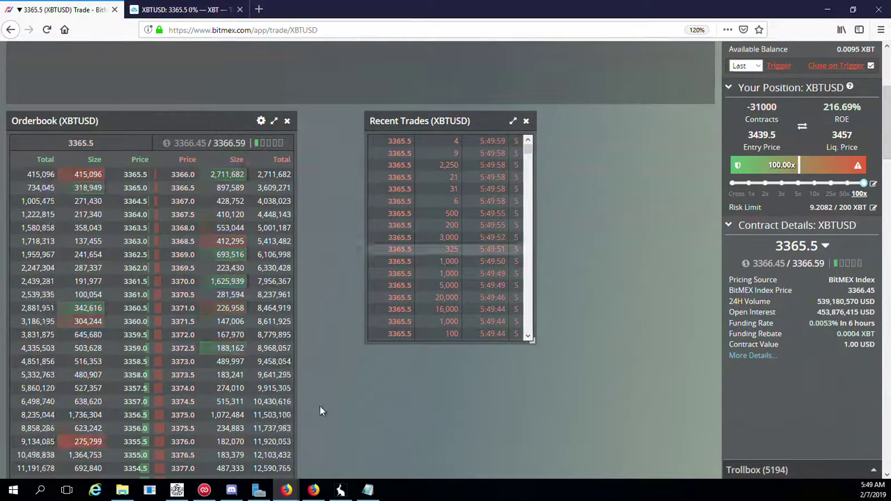
scroll(367, 407, down, 2)
scroll(366, 401, down, 3)
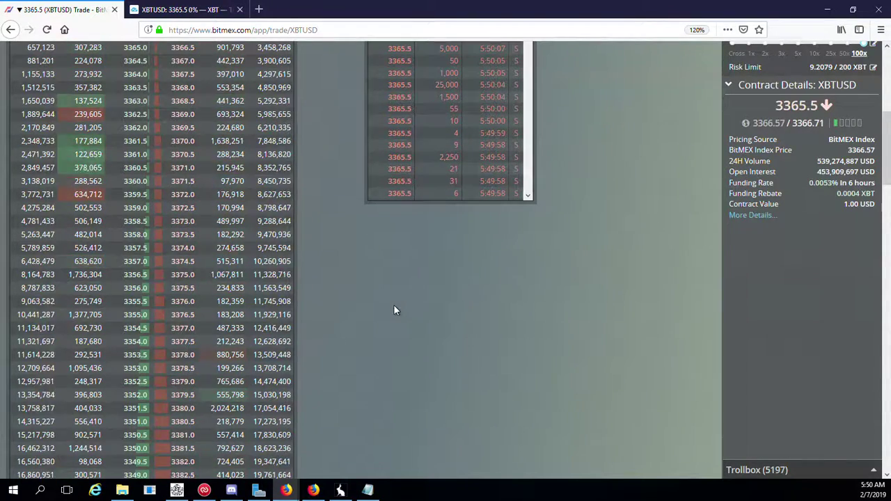
scroll(393, 304, up, 1)
scroll(393, 310, up, 1)
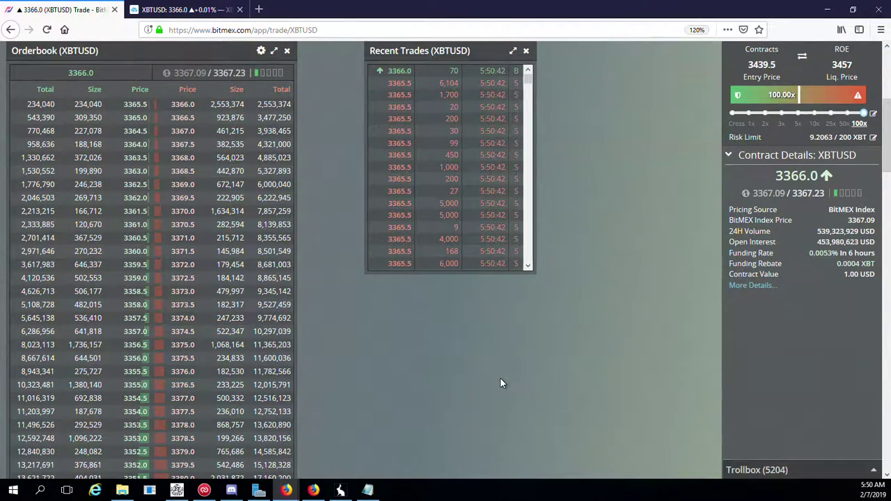
scroll(500, 377, up, 2)
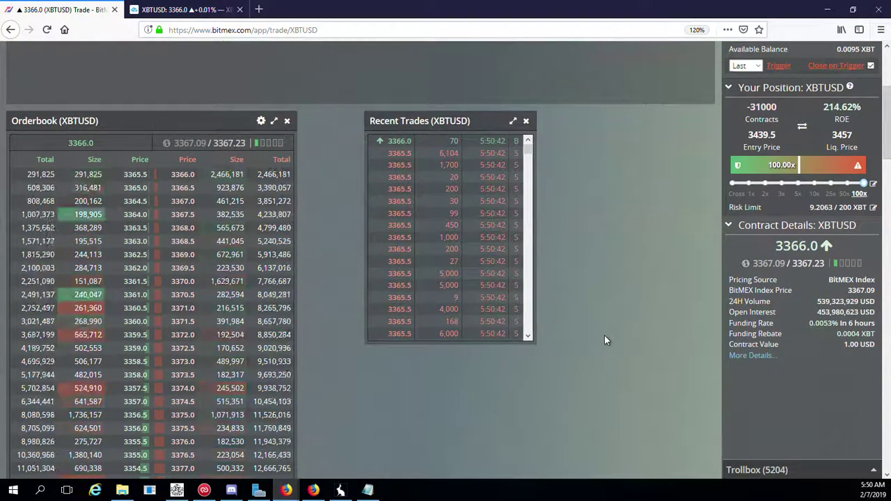
Review the 15-minute XBTUSD chart from the current range back to the earlier small triangle consolidation near 3418.5 and its breakdown
scroll(604, 340, down, 2)
scroll(604, 340, down, 15)
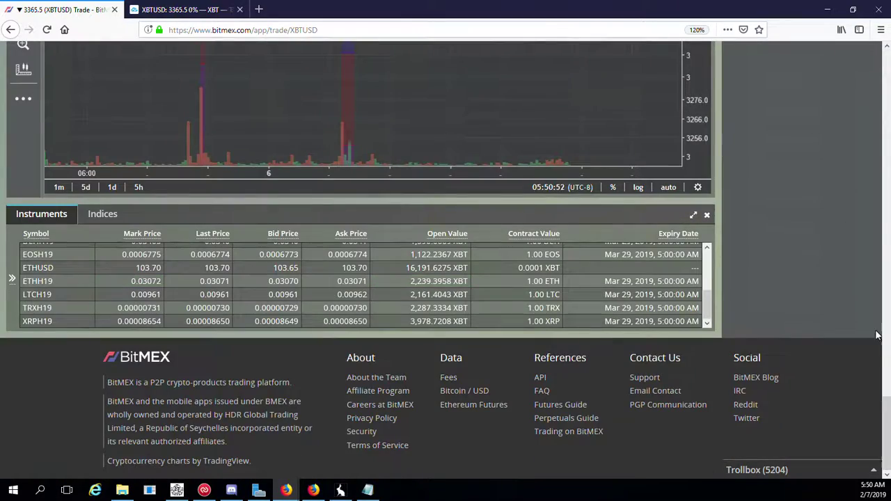
drag(886, 405, 885, 337)
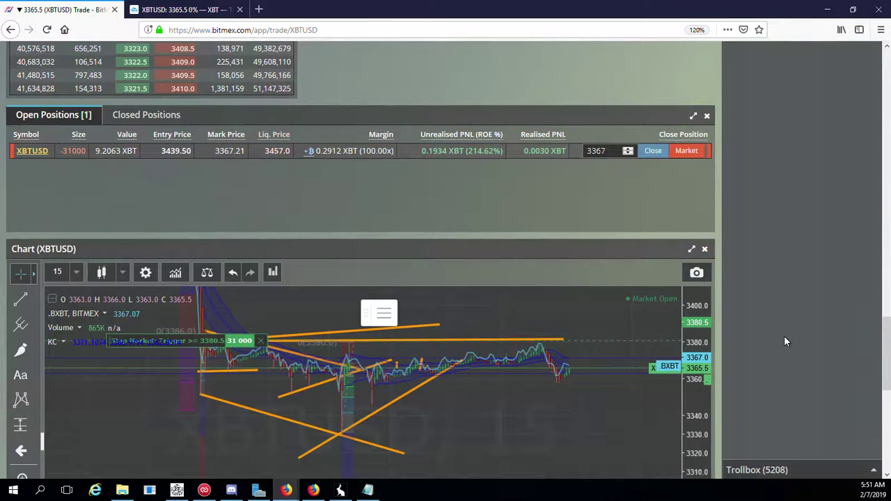
scroll(783, 335, down, 3)
scroll(780, 339, down, 1)
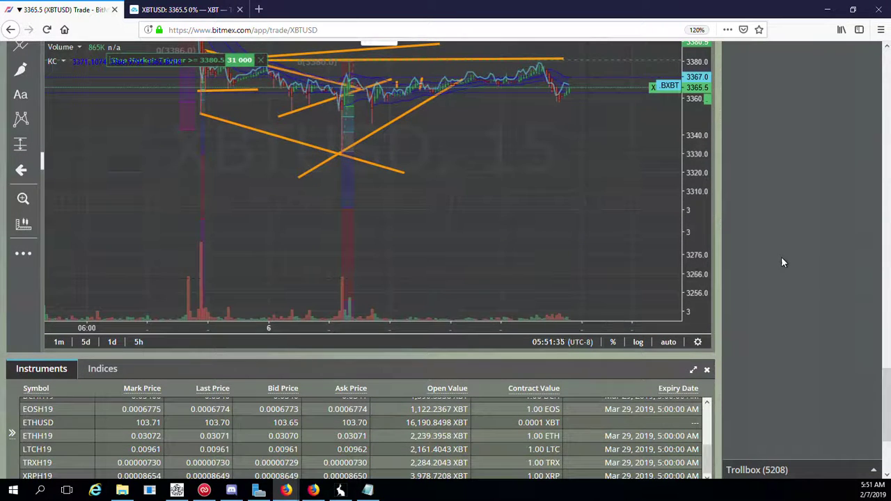
scroll(783, 262, up, 3)
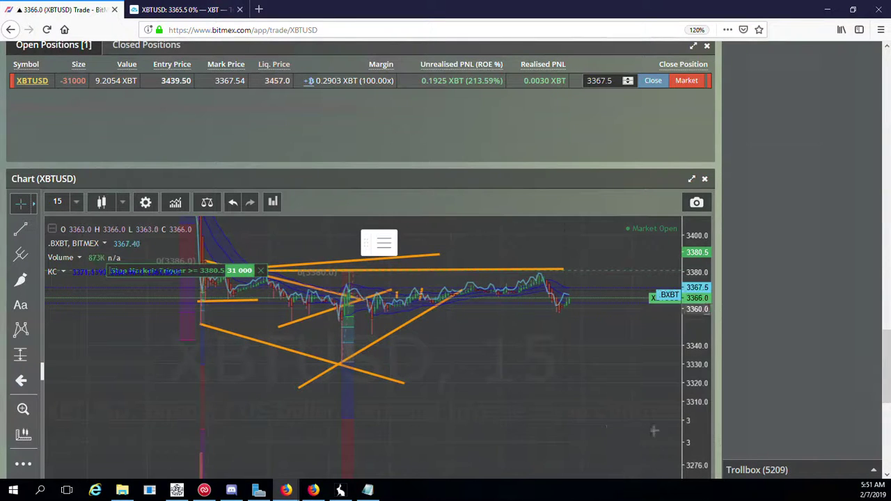
drag(186, 401, 492, 423)
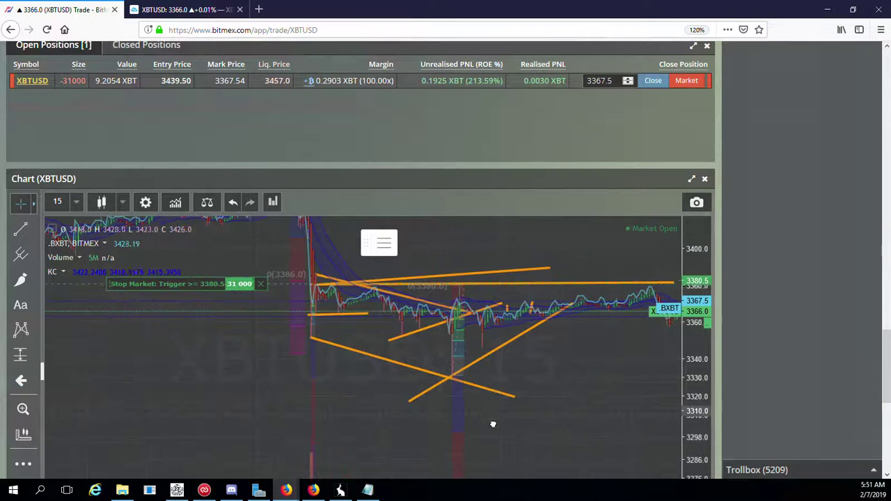
scroll(371, 406, down, 4)
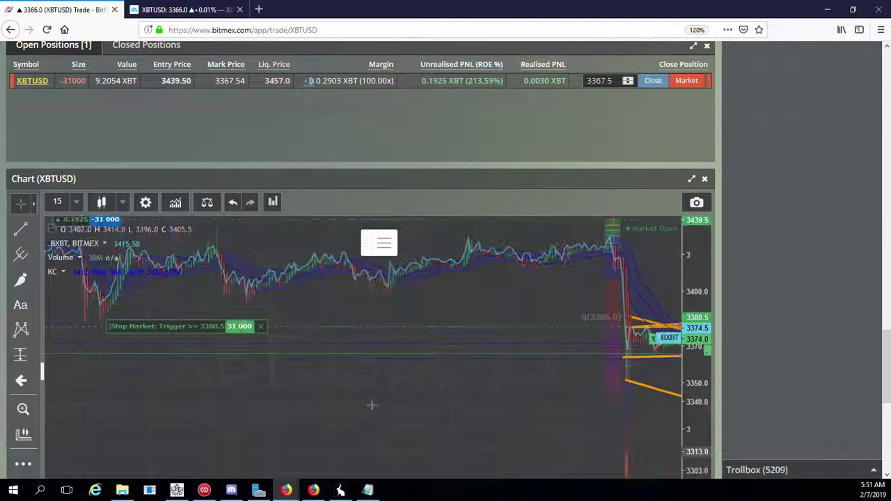
scroll(371, 405, down, 3)
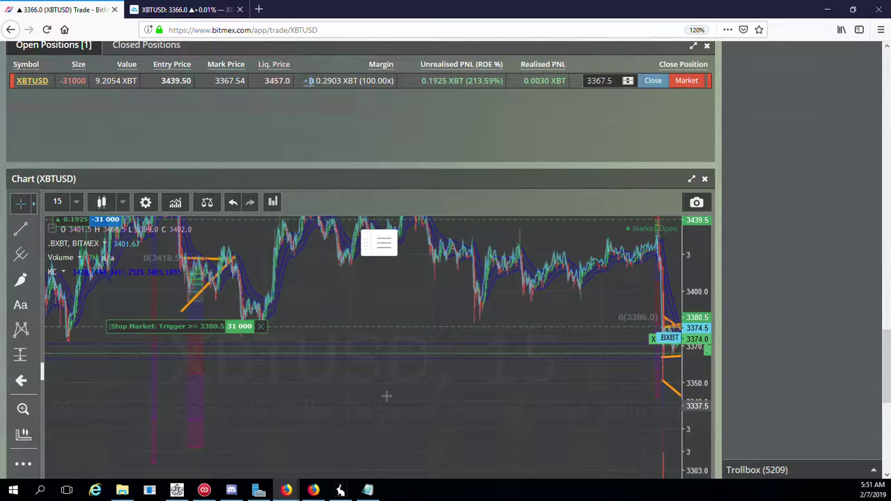
mouse_move(409, 374)
mouse_down()
mouse_move(438, 419)
mouse_move(525, 429)
mouse_move(529, 446)
mouse_up()
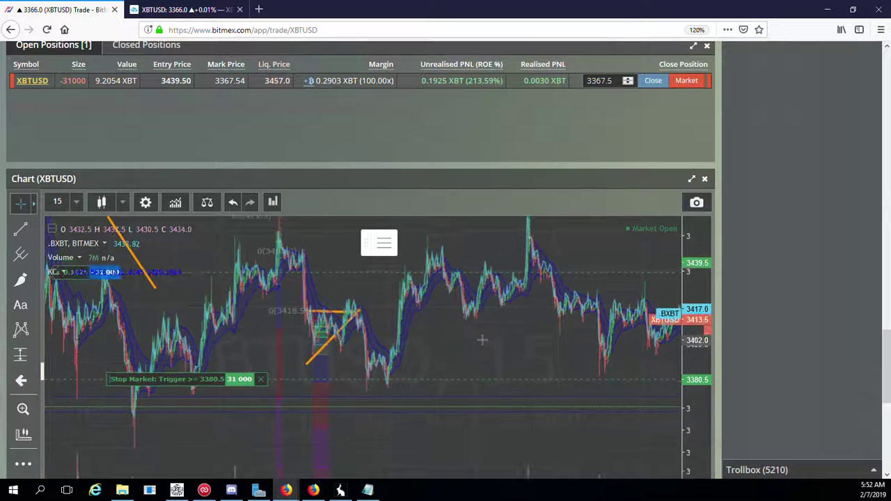
drag(516, 372, 598, 367)
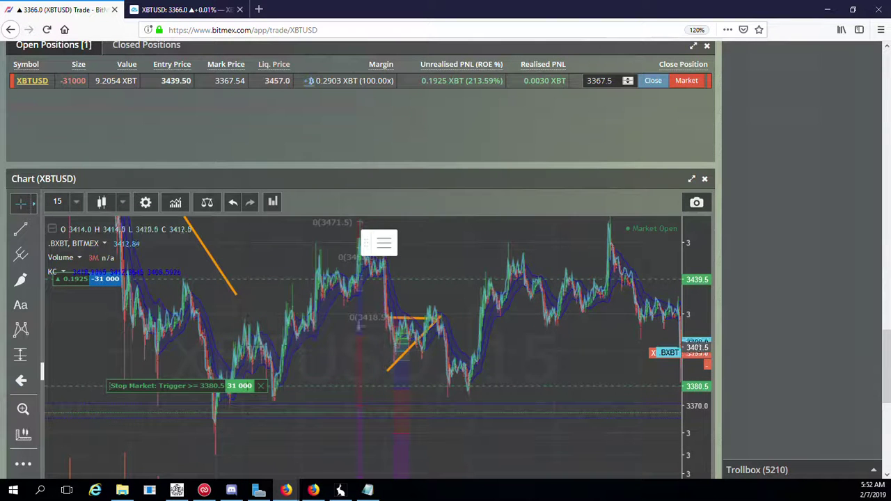
drag(314, 387, 313, 412)
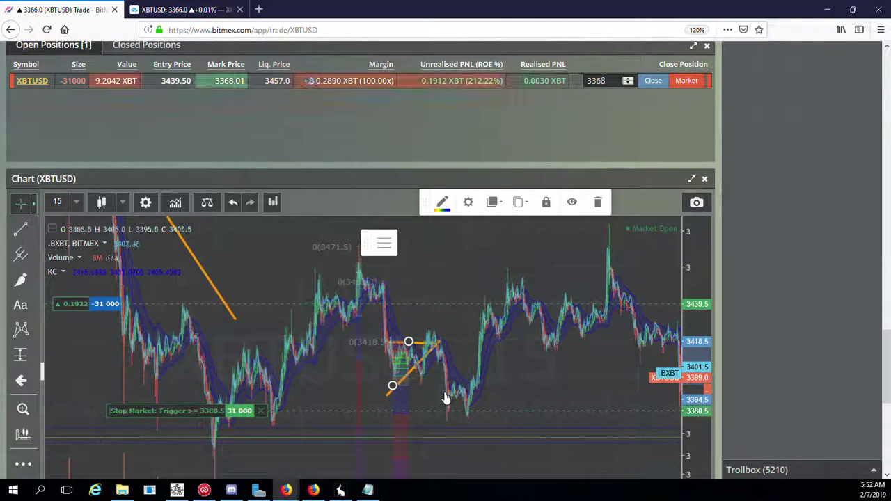
scroll(445, 393, up, 2)
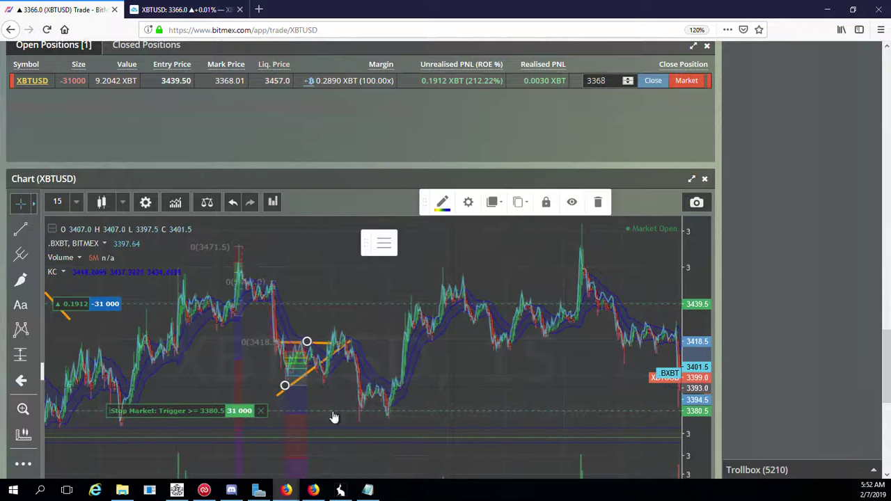
scroll(334, 416, up, 2)
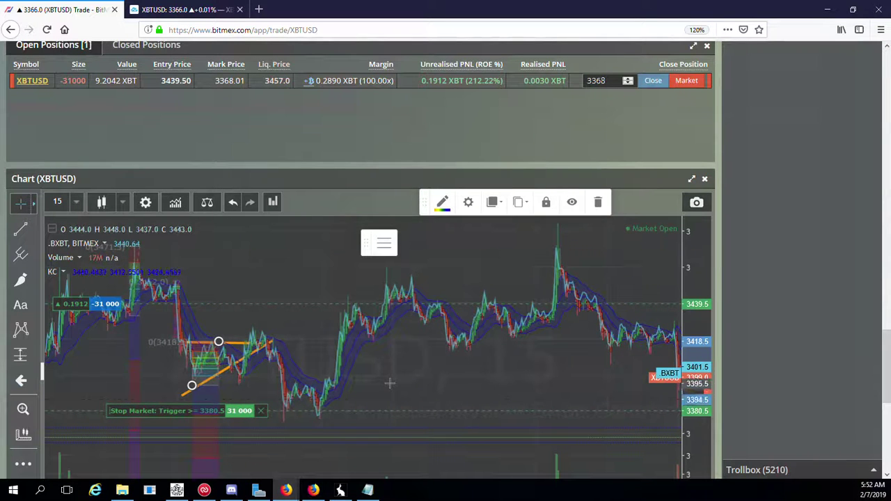
drag(394, 383, 555, 397)
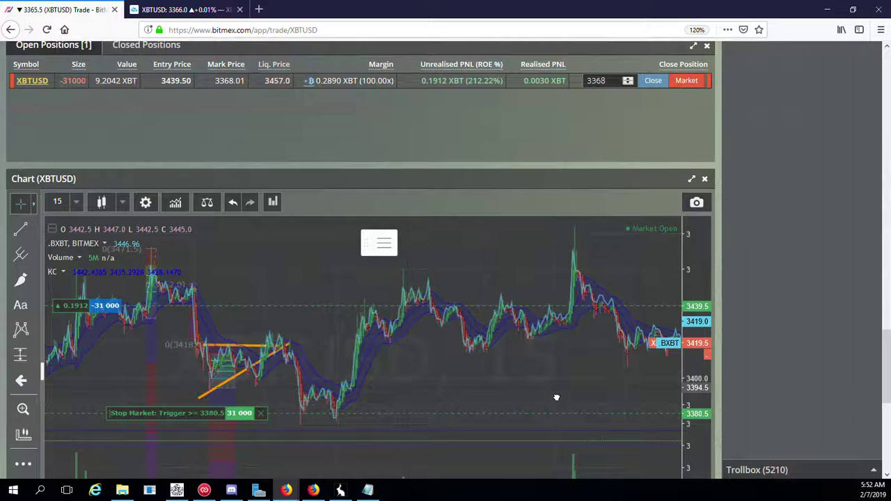
Examine the older sell-off under the long descending trend line, compressing the chart's price scale to fit the whole decline
drag(384, 391, 525, 378)
drag(263, 343, 258, 311)
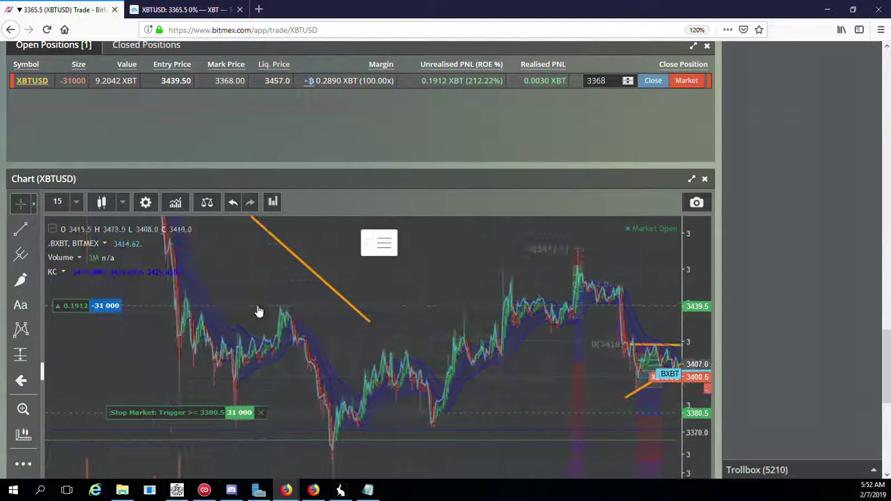
drag(370, 435, 520, 417)
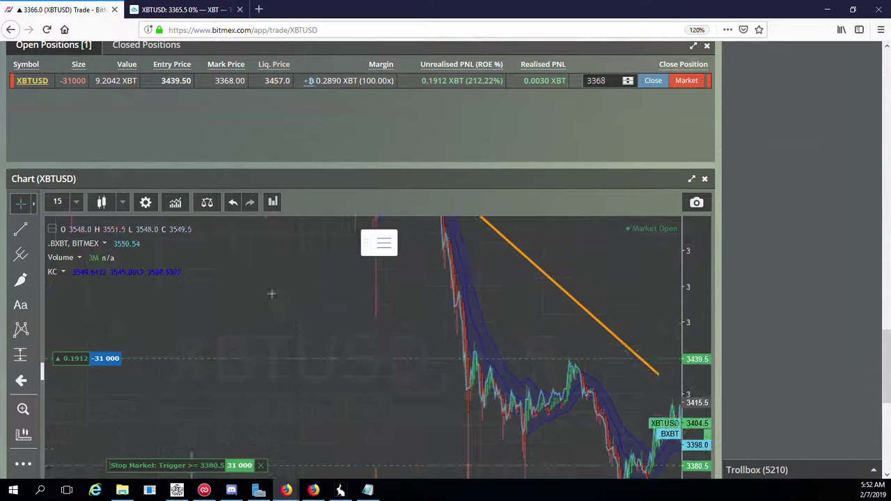
drag(265, 302, 292, 411)
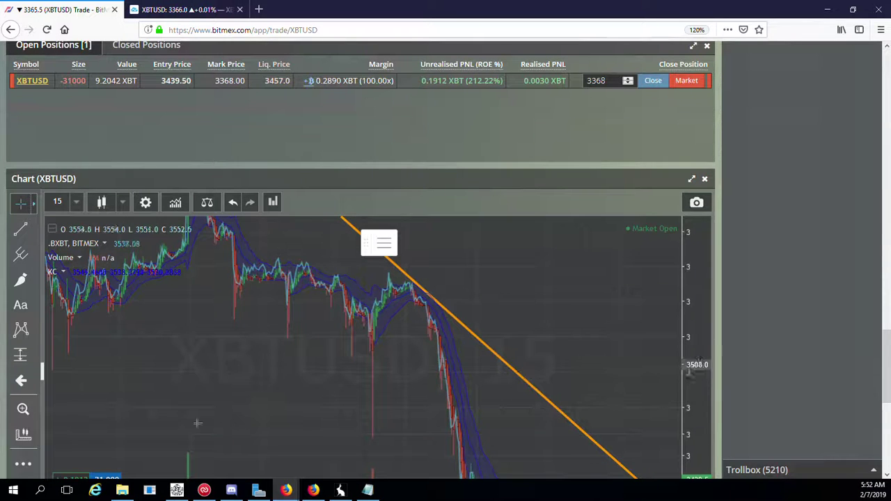
drag(197, 423, 194, 448)
drag(186, 338, 202, 390)
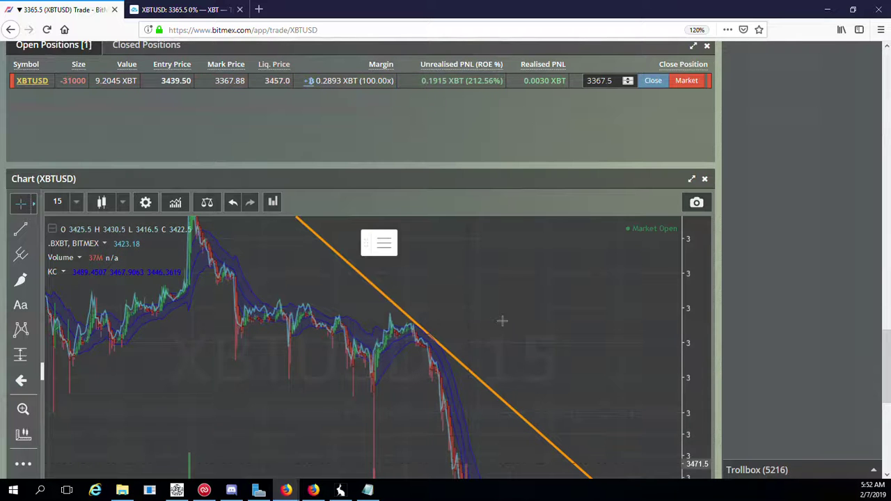
drag(447, 257, 412, 229)
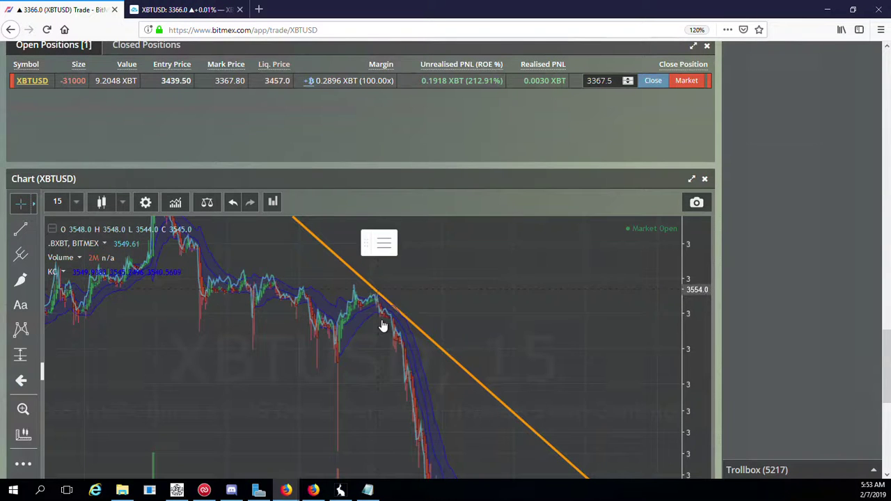
drag(296, 318, 241, 296)
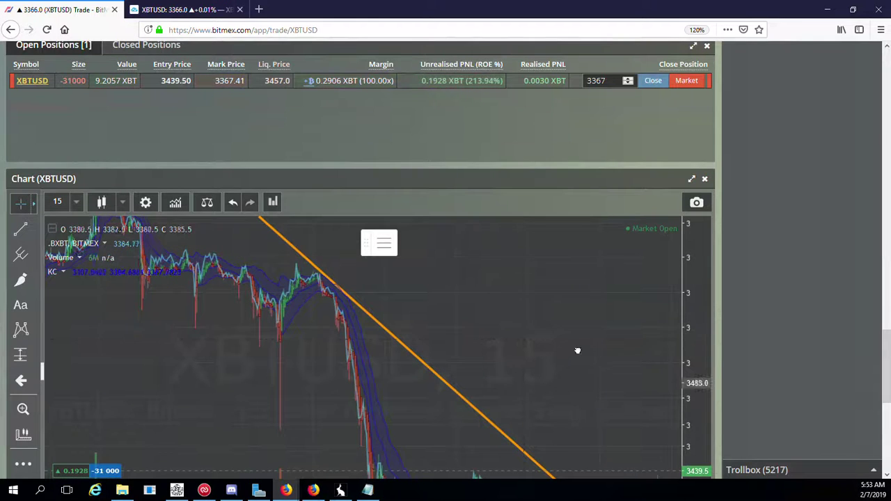
drag(577, 348, 573, 357)
drag(683, 321, 602, 435)
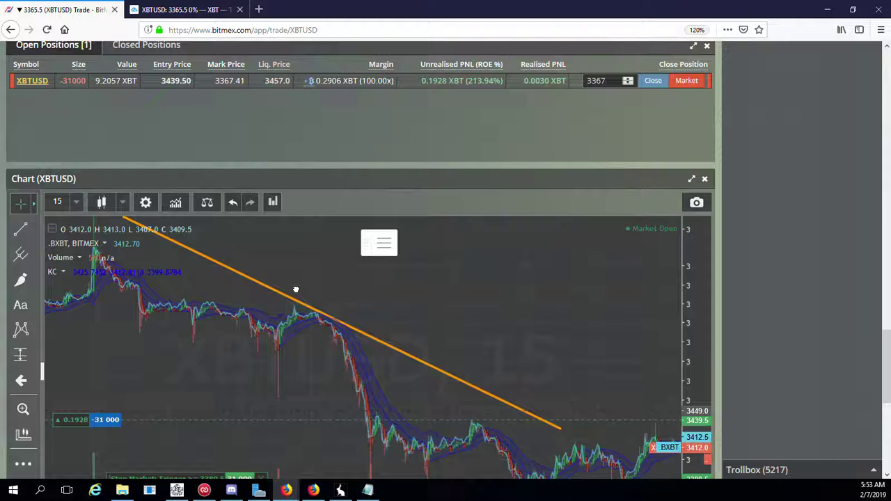
Review the price action following the older sell-off, from the end of the long descending trend line to the small triangle near 3418.5
drag(295, 289, 286, 276)
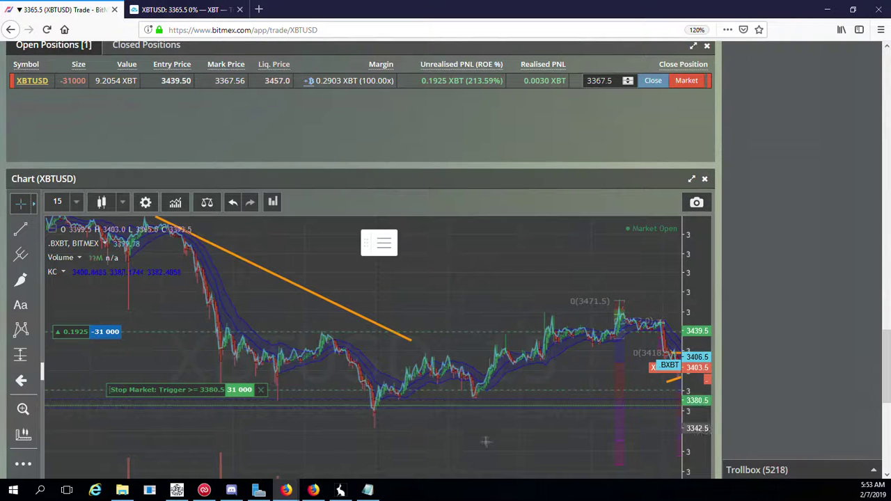
drag(404, 431, 312, 424)
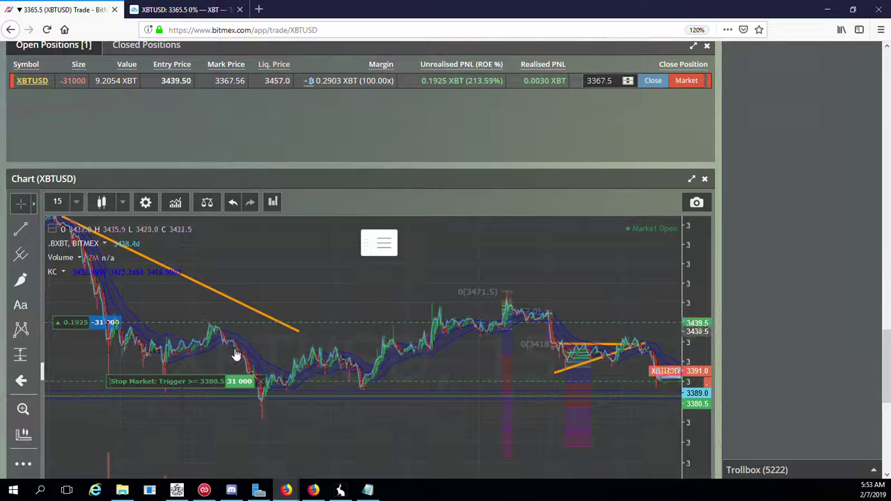
click(578, 356)
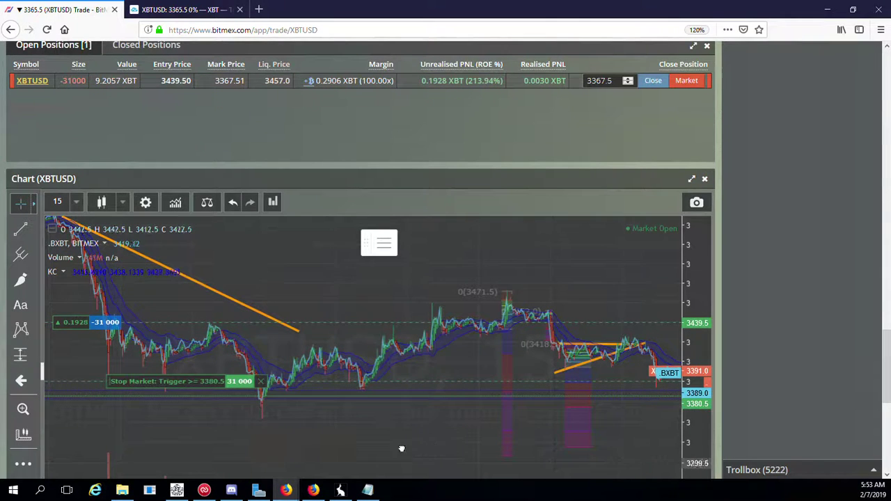
Trace the 15-minute XBTUSD chart forward from the small triangle through the drop at 3445.5 to the current trend-line cluster
drag(401, 448, 146, 432)
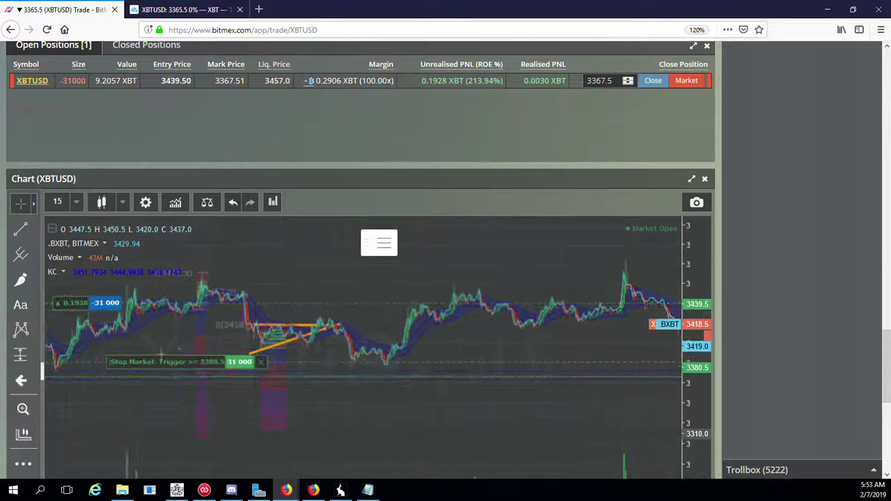
drag(419, 421, 150, 411)
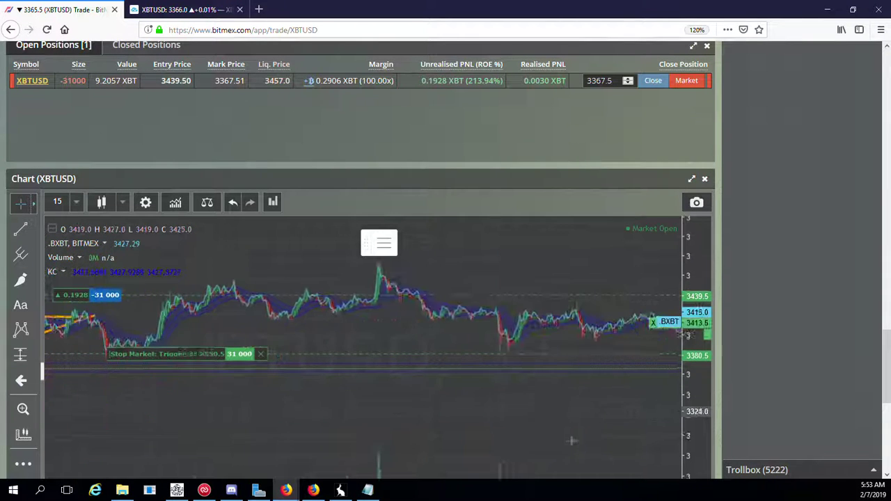
drag(572, 440, 354, 438)
drag(565, 437, 372, 446)
drag(630, 393, 467, 443)
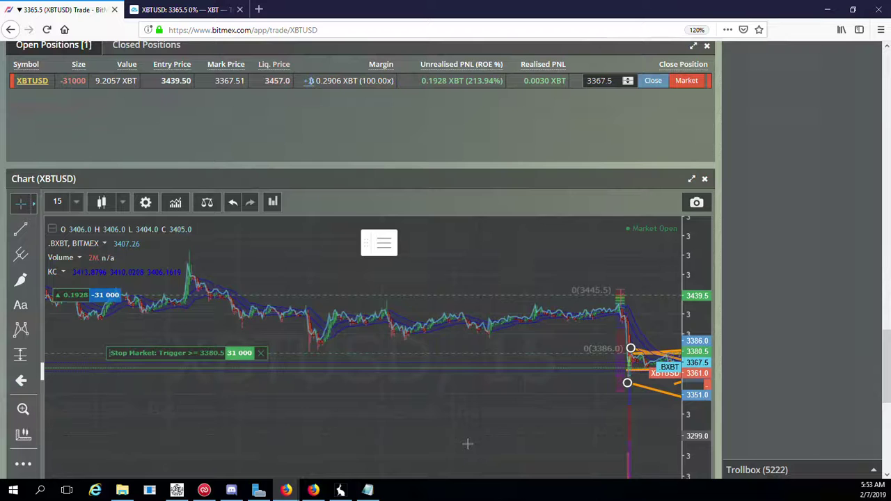
drag(533, 448, 332, 436)
click(481, 420)
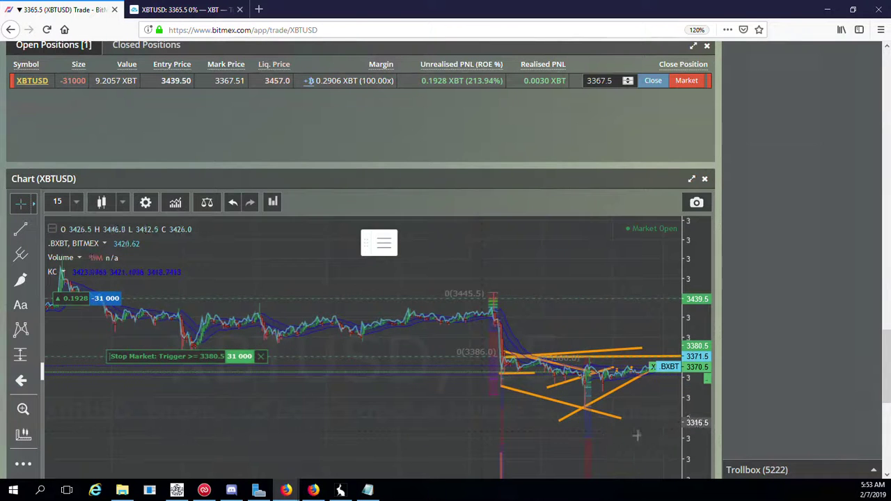
drag(586, 435, 357, 435)
click(292, 356)
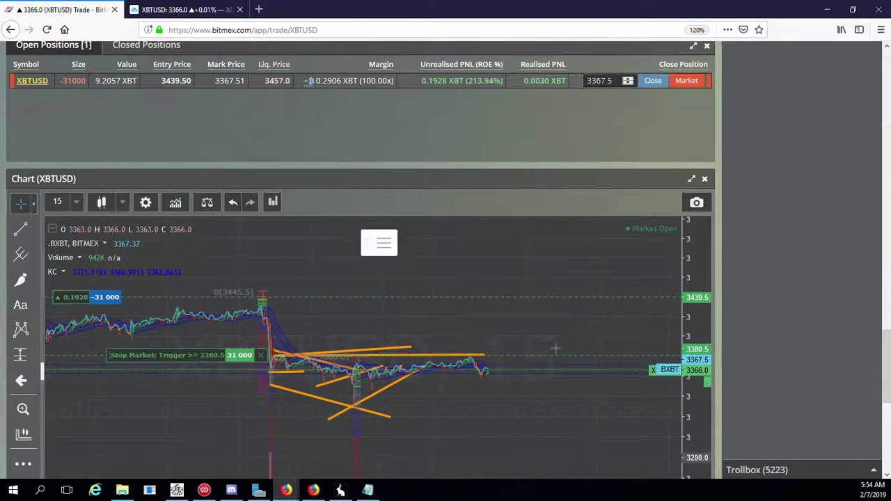
Examine the latest XBTUSD candles at the end of the nearly level upper trend line, with the empty chart area below and ahead of them
drag(555, 348, 552, 307)
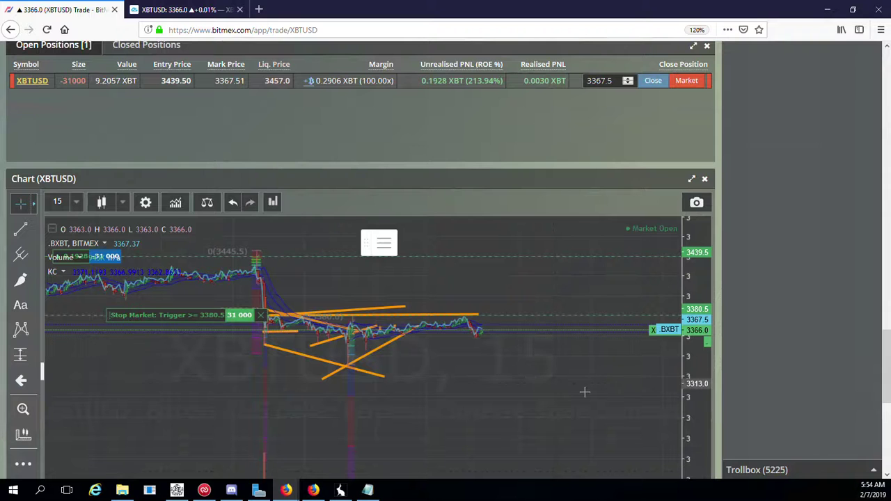
drag(557, 389, 427, 373)
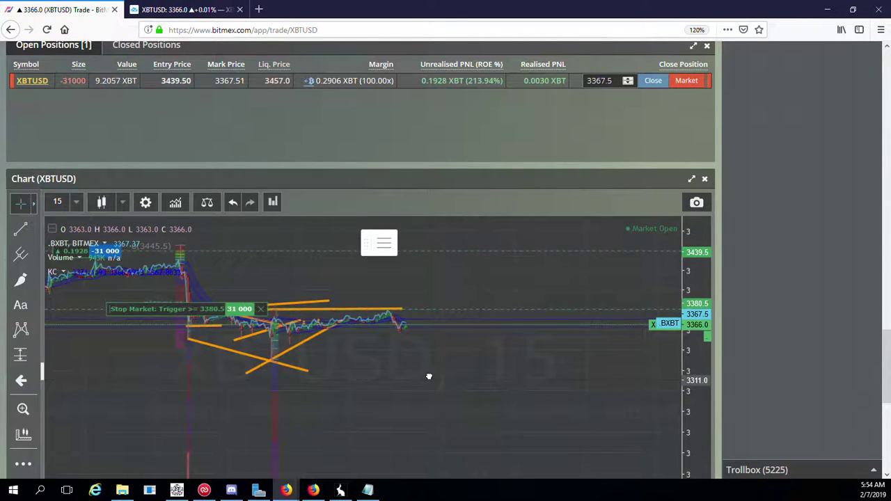
scroll(428, 391, up, 5)
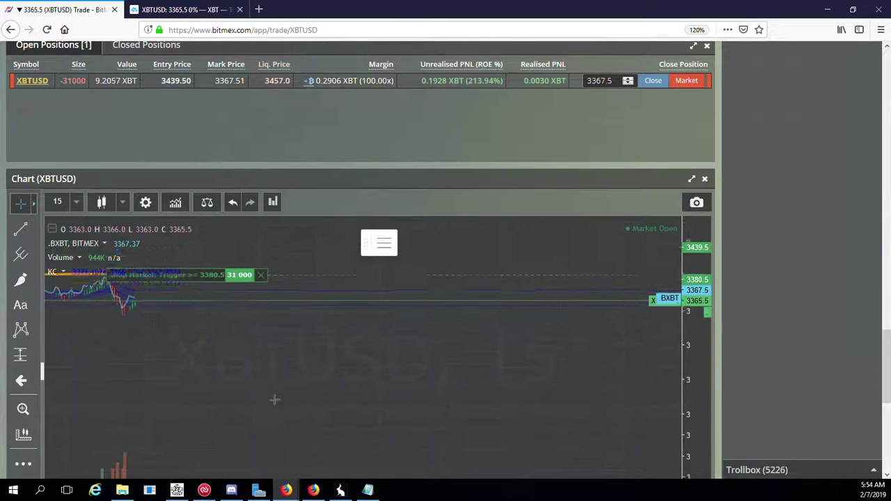
drag(274, 399, 604, 469)
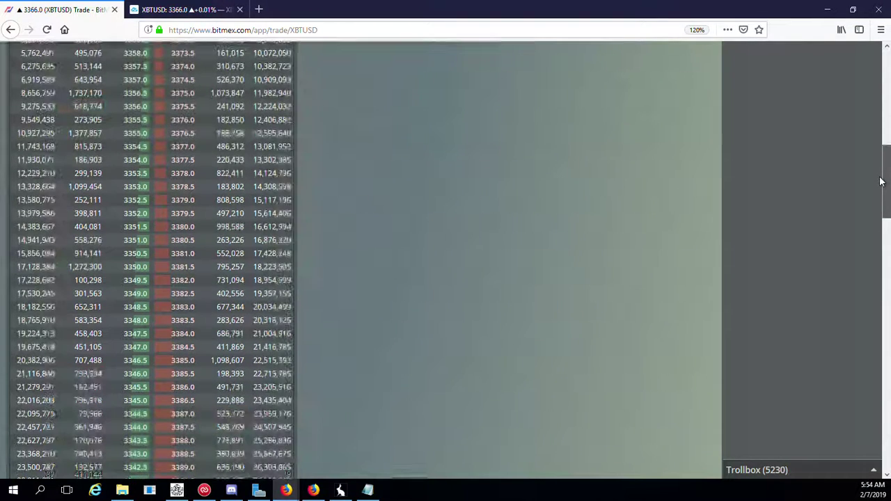
Inspect the XBTUSD order book from the deeper price levels up to the best bid and ask, comparing sizes and cumulative totals
scroll(880, 176, up, 1)
scroll(869, 187, up, 1)
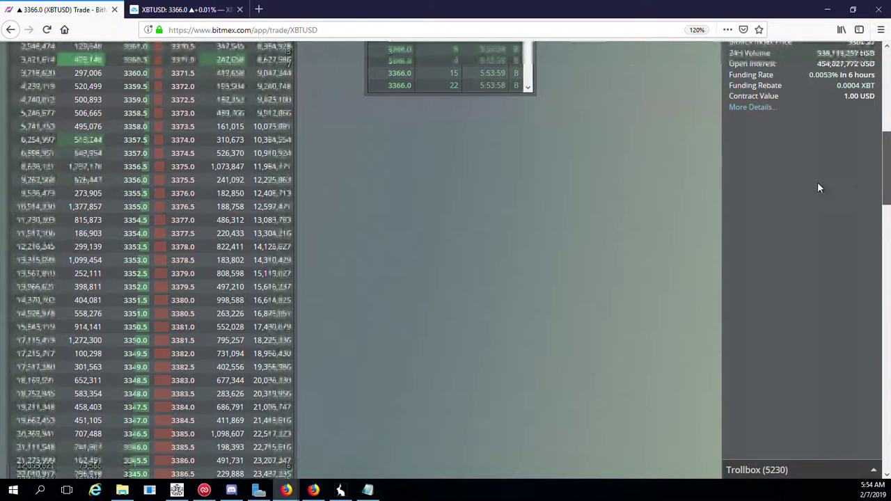
scroll(647, 226, up, 1)
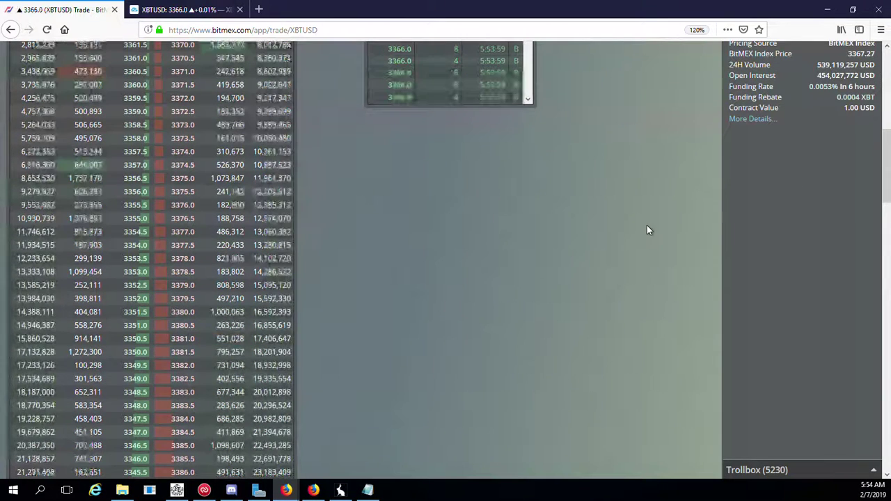
scroll(647, 225, up, 5)
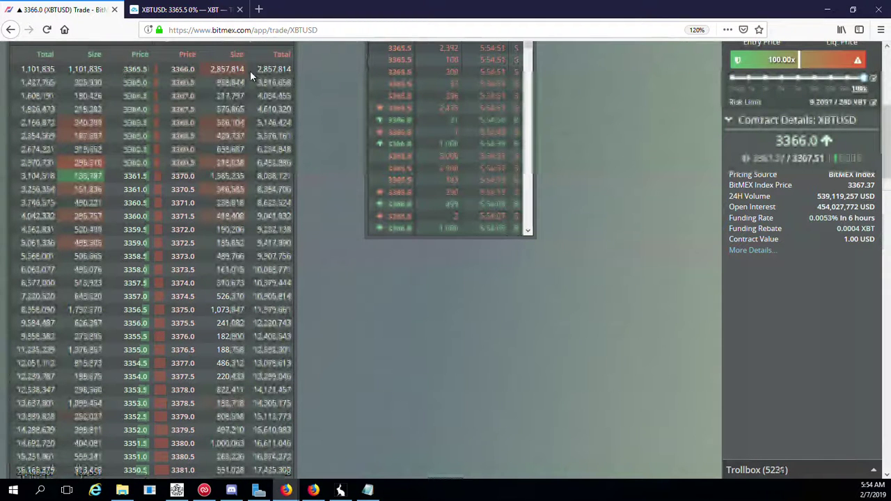
scroll(224, 92, up, 1)
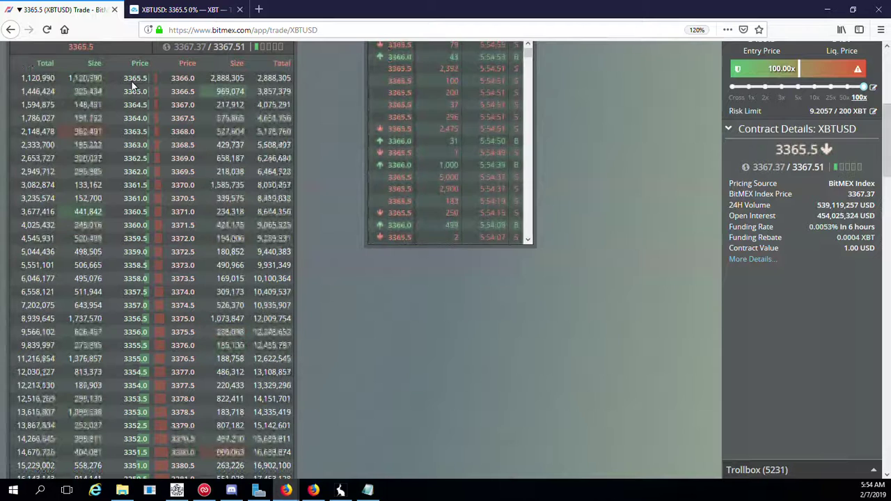